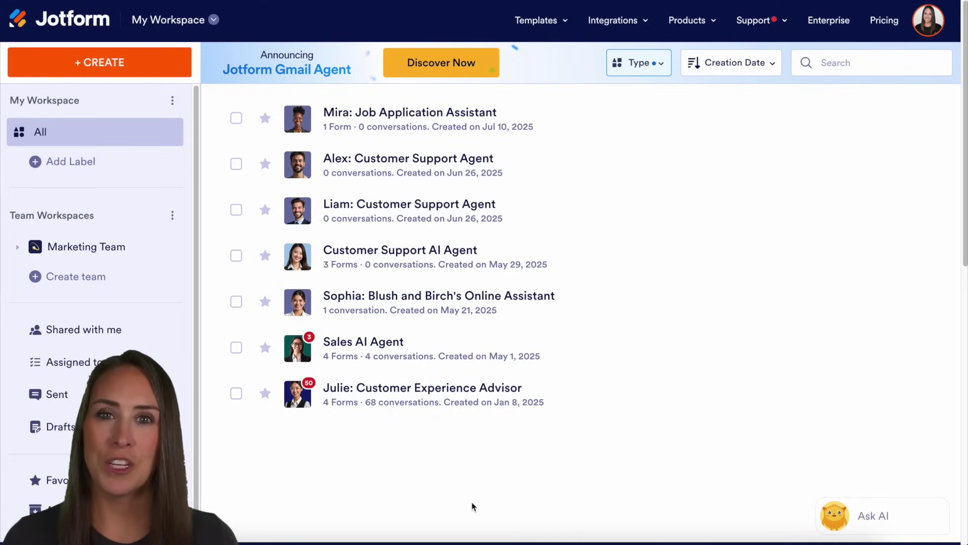
Open the Julie: Customer Experience Advisor agent for editing from the workspace list.
left_click(662, 73)
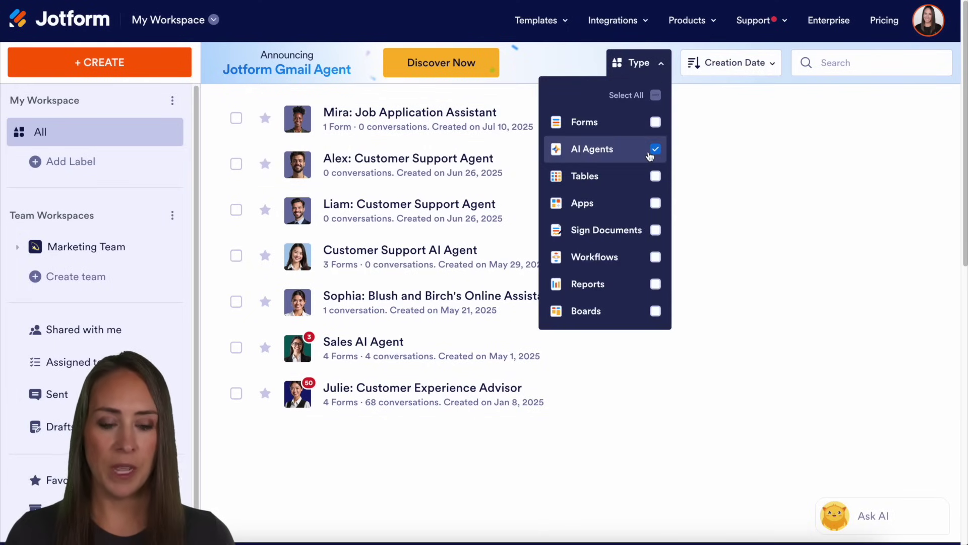
mouse_move(629, 391)
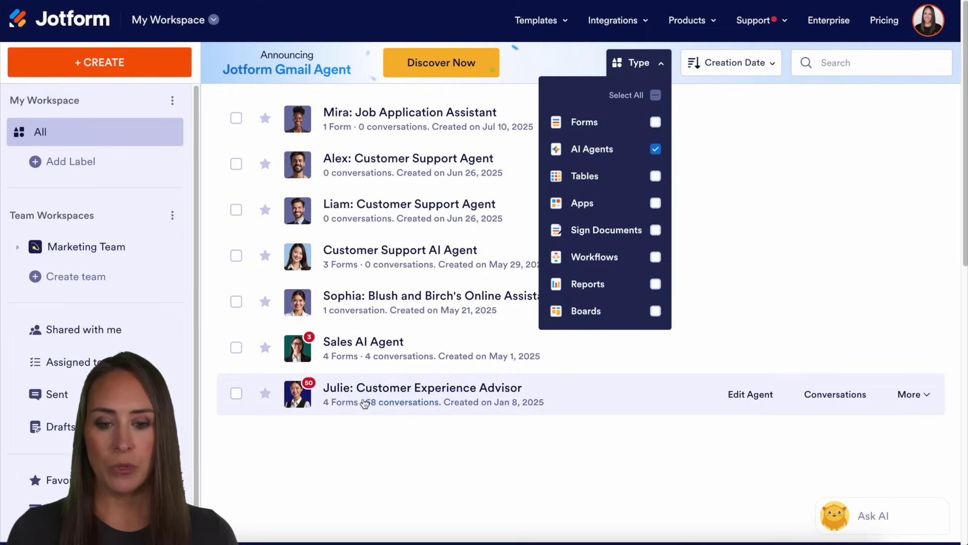
left_click(757, 401)
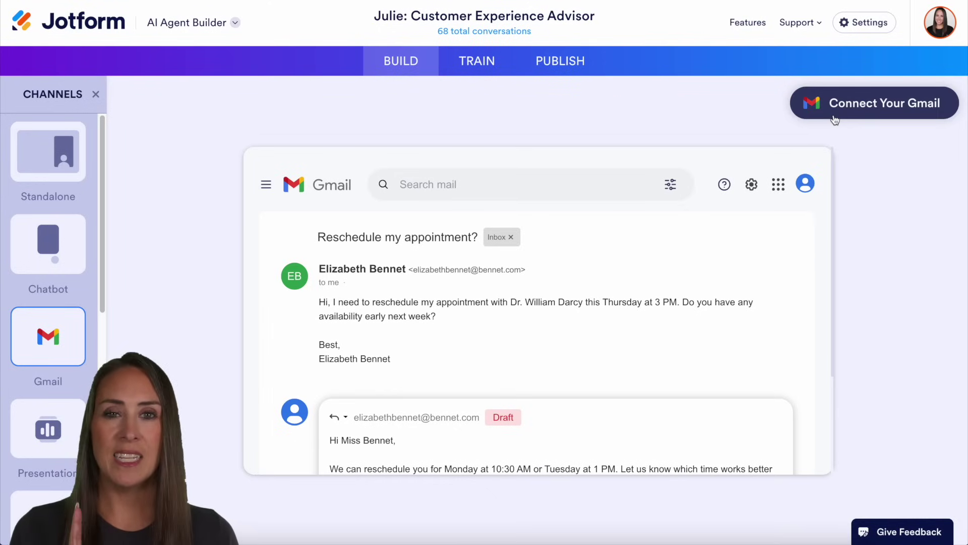
Go to the PUBLISH tab to reach the Gmail Agent authentication step.
left_click(559, 62)
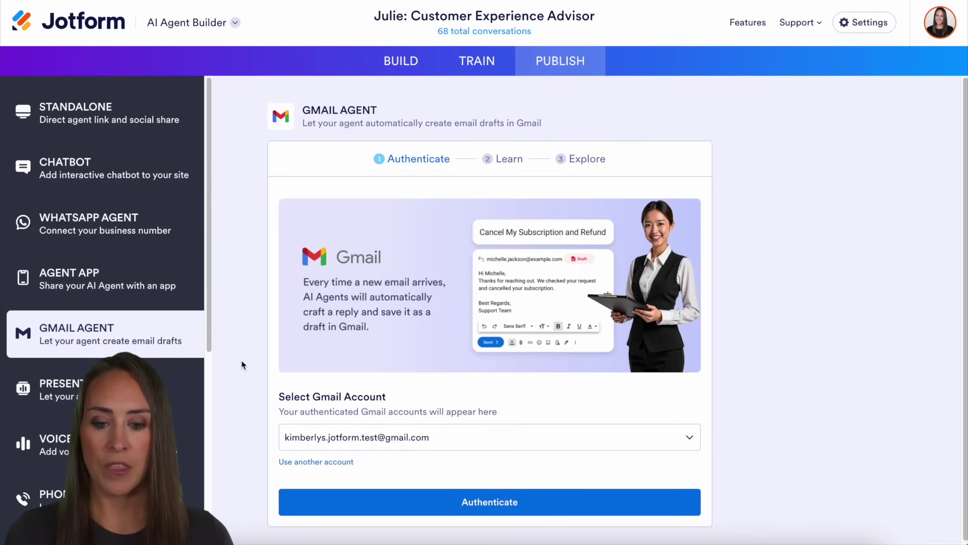
Authenticate the Gmail account and finish setup past the Learn step.
left_click(576, 500)
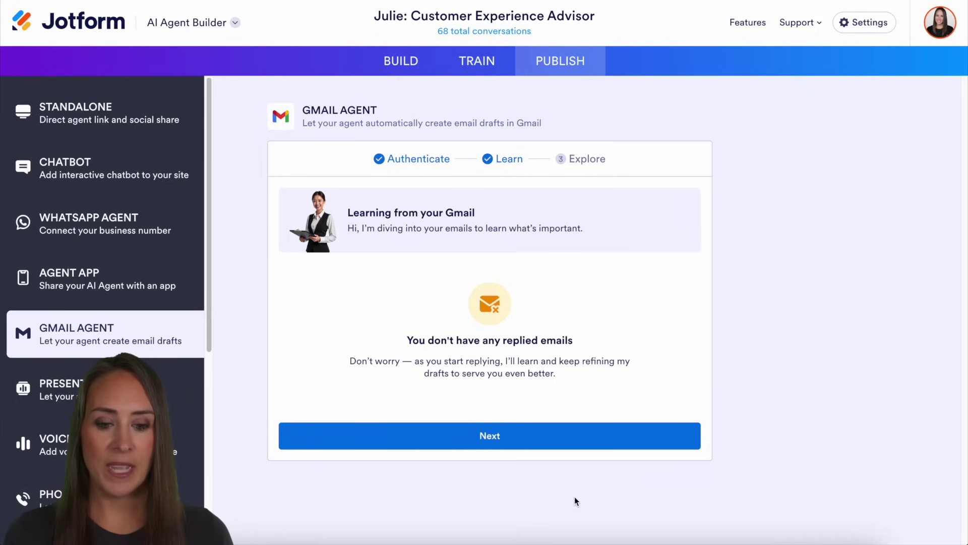
left_click(476, 434)
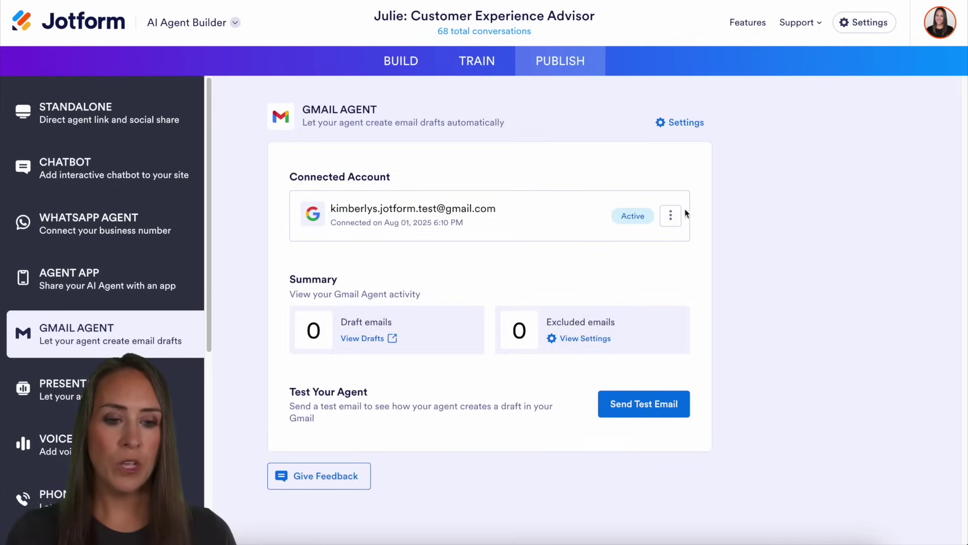
Show the options menu for the connected Gmail account.
left_click(672, 224)
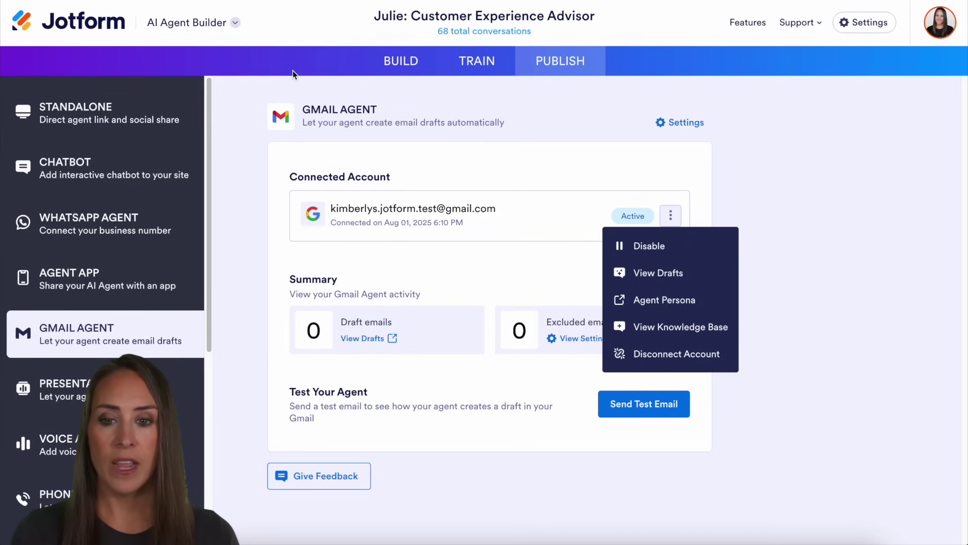
left_click(209, 26)
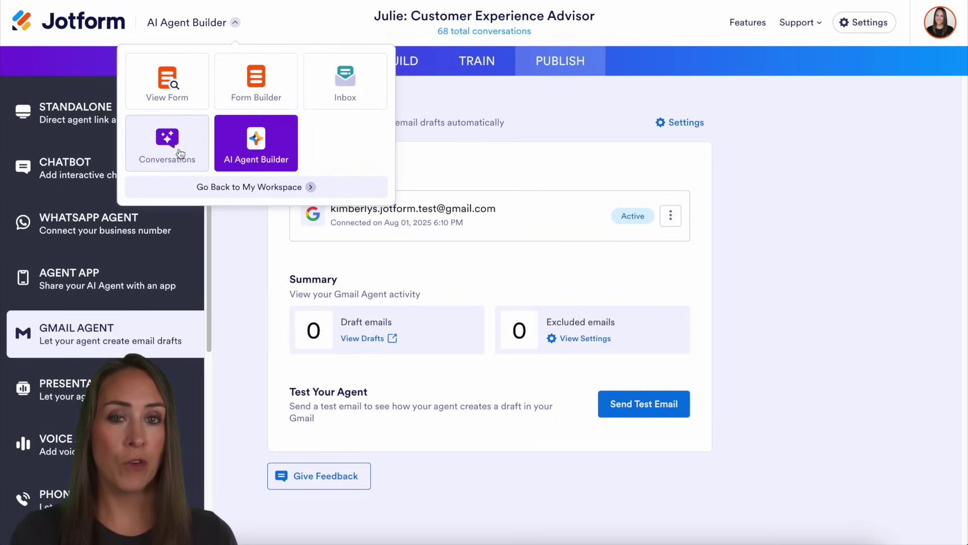
left_click(670, 216)
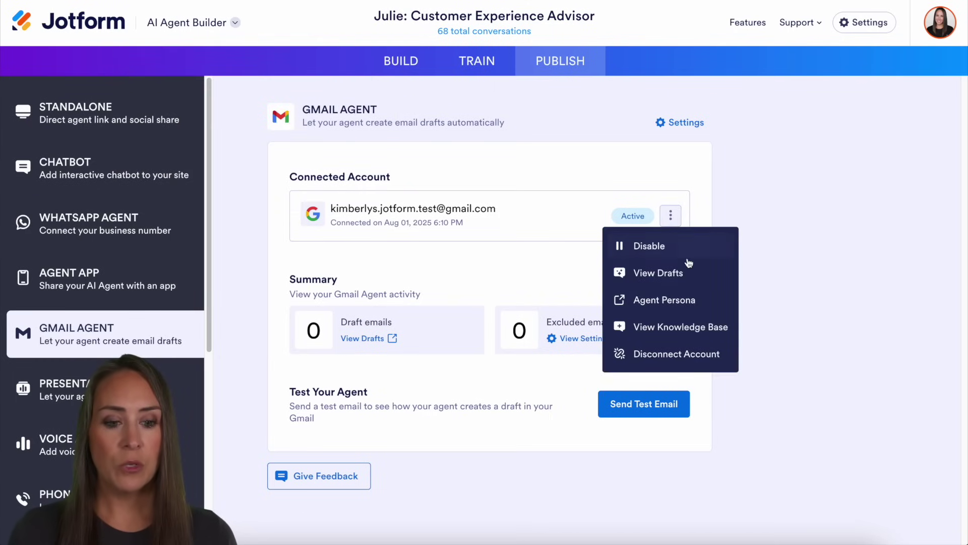
left_click(676, 301)
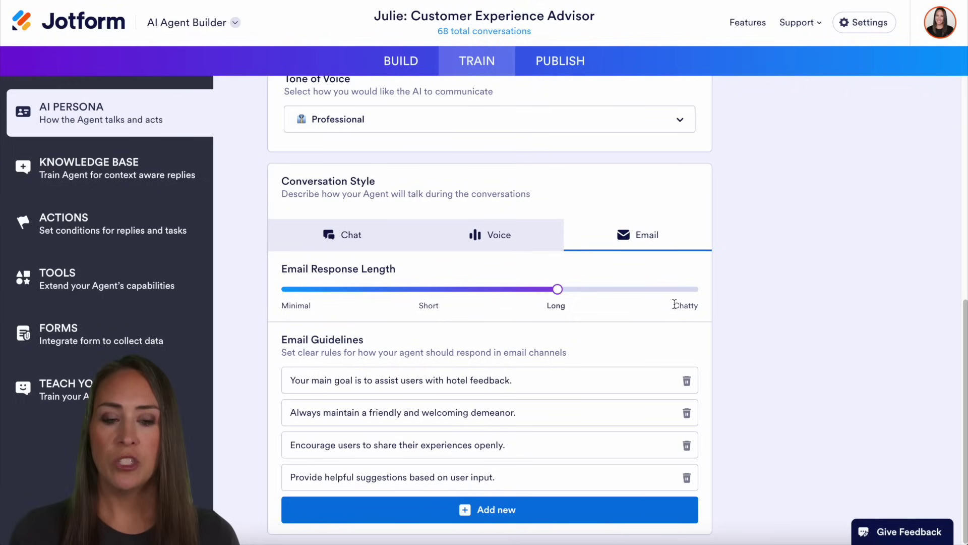
left_click(542, 72)
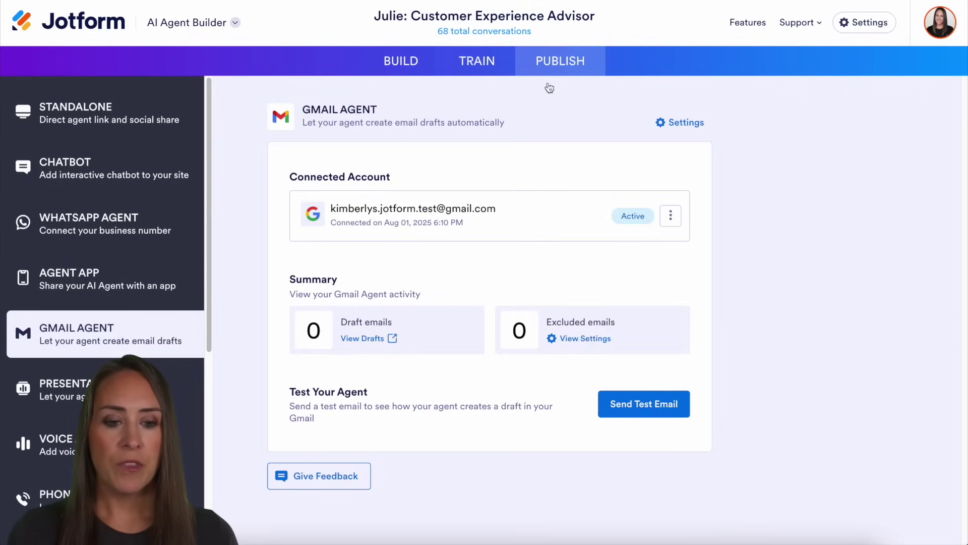
left_click(670, 215)
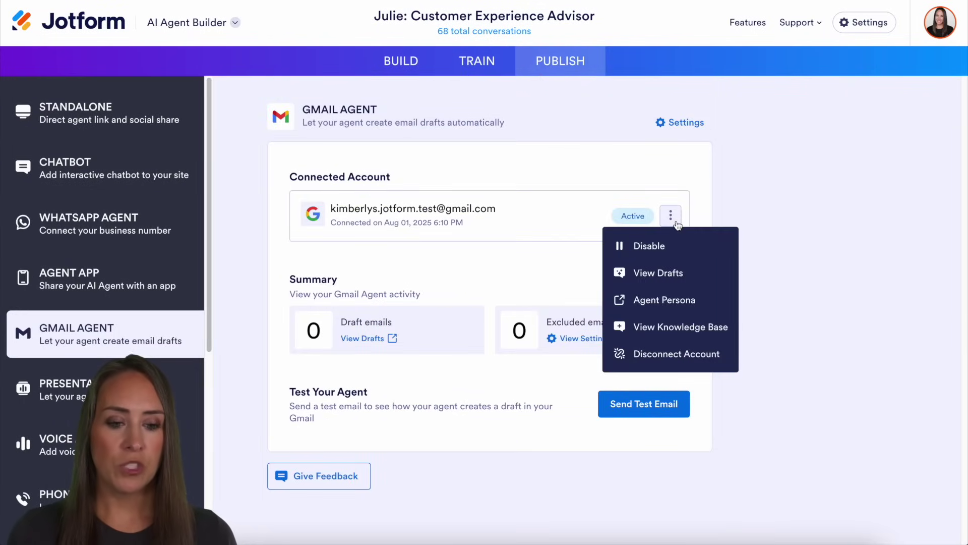
left_click(690, 328)
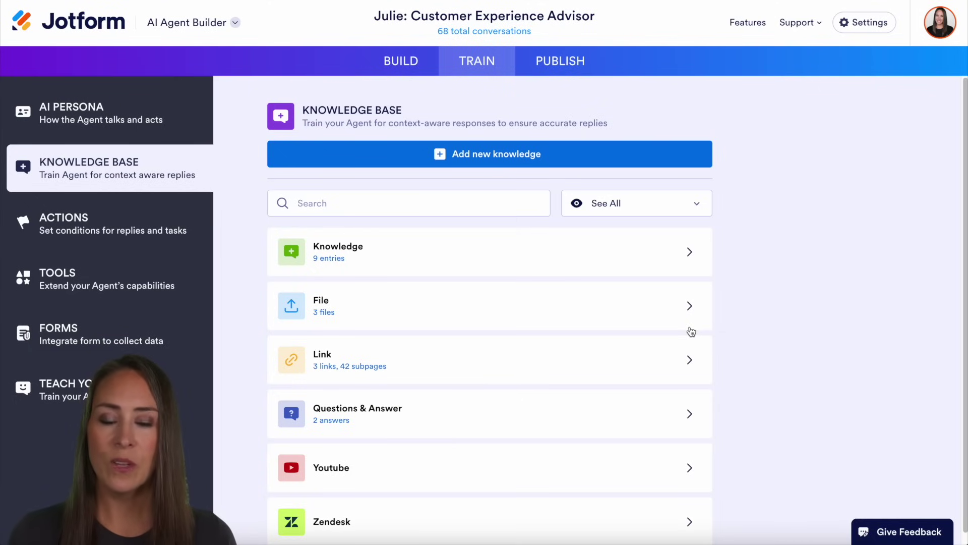
left_click(555, 60)
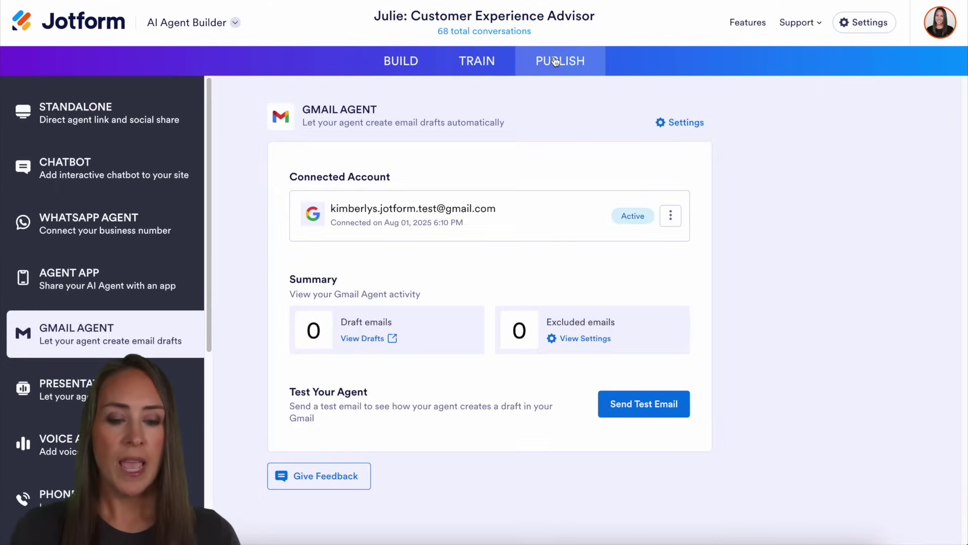
Open the Gmail agent settings and leave Custom Greeting off.
left_click(685, 122)
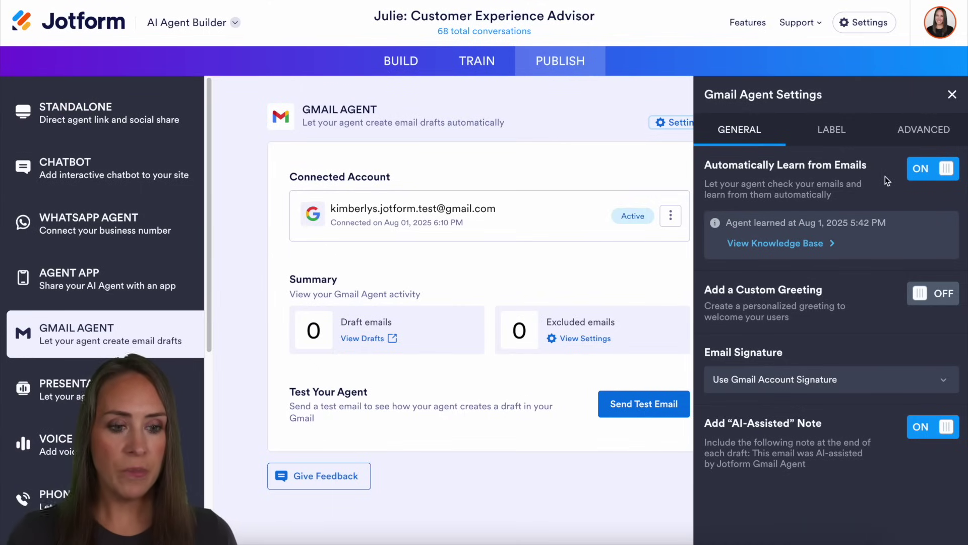
left_click(920, 298)
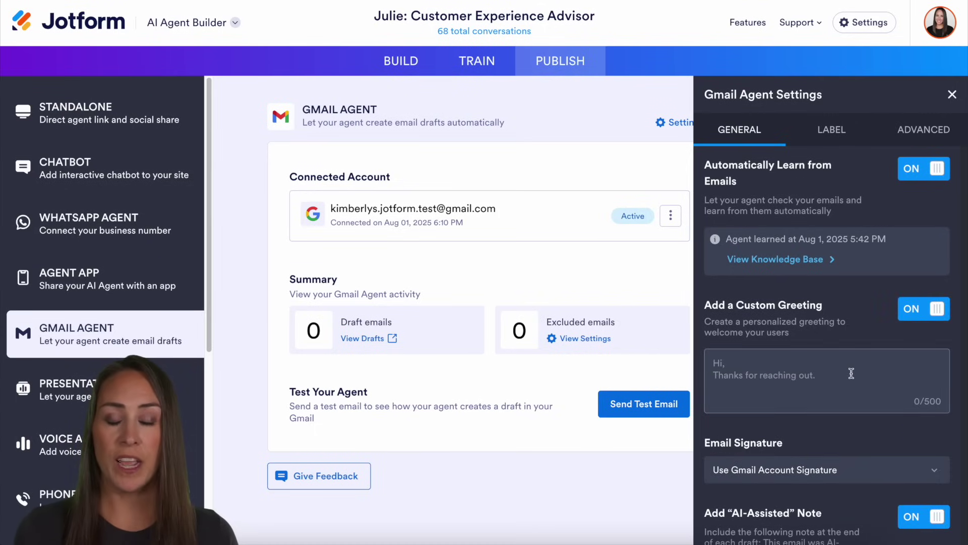
left_click(920, 309)
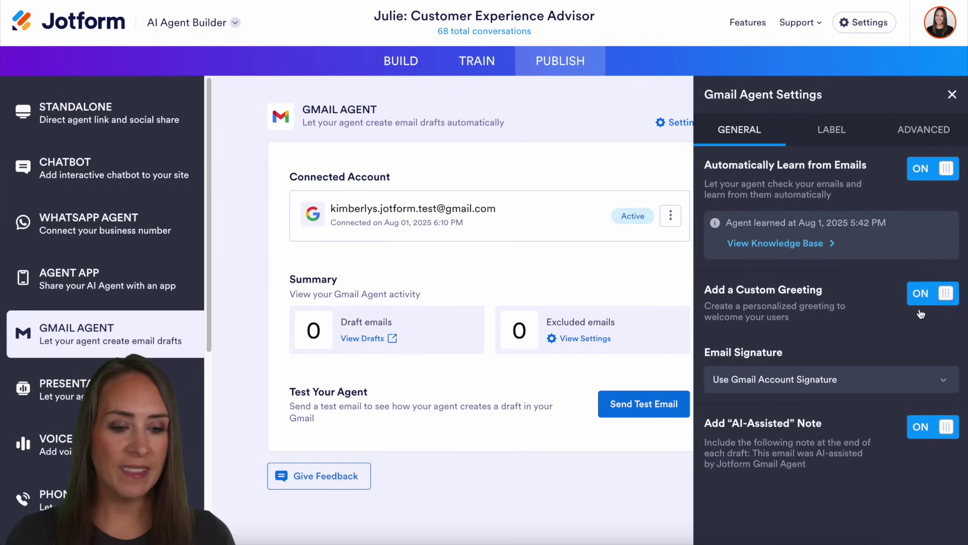
Keep the Email Signature set to the Gmail account signature after trying the custom option.
left_click(883, 386)
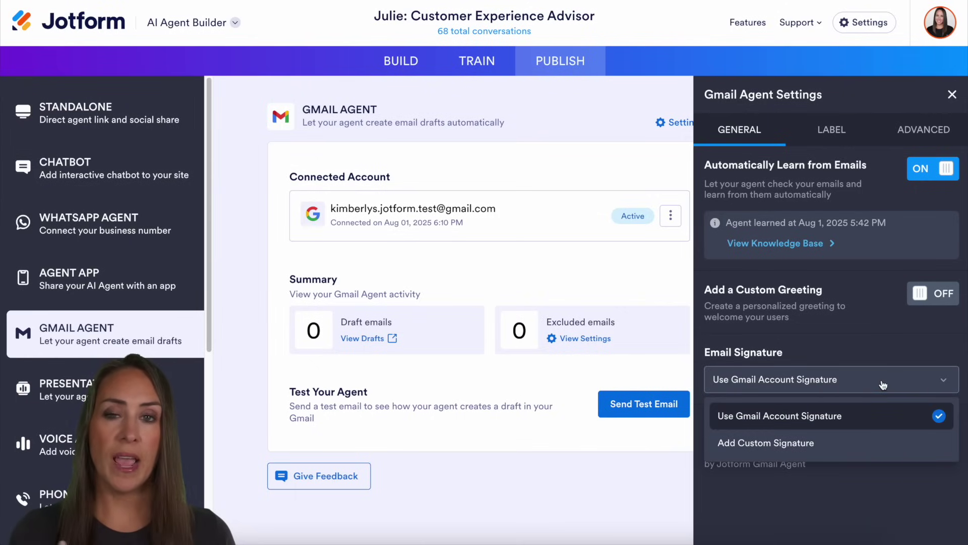
left_click(788, 442)
scroll(839, 402, "down", 2)
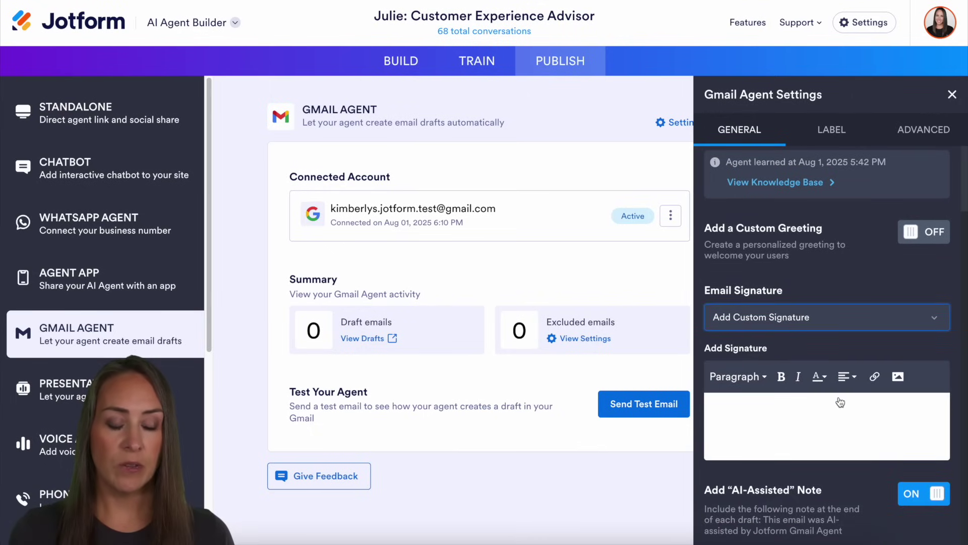
left_click(867, 316)
left_click(805, 352)
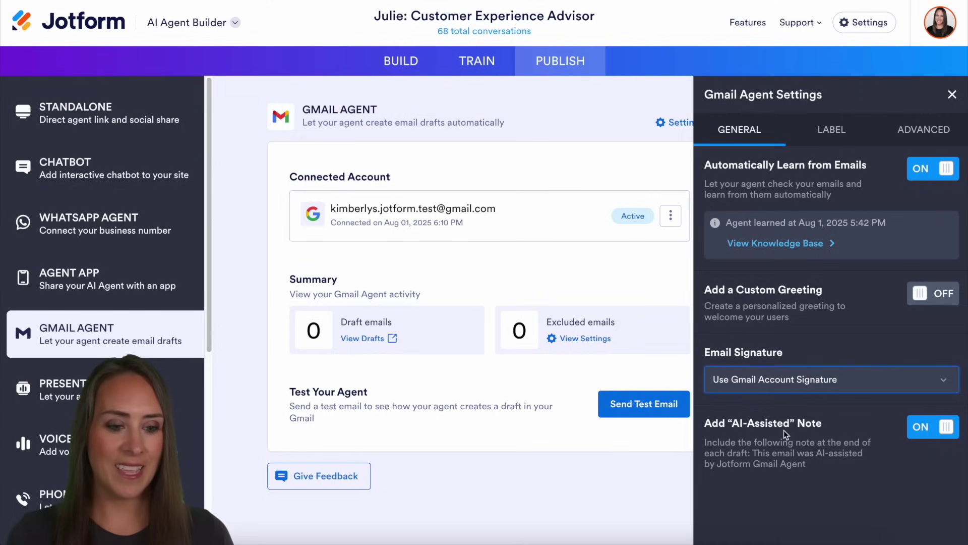
Create a label named 'Pets' described as 'Any time a users mentions pets pet policy', with drafts on.
left_click(840, 130)
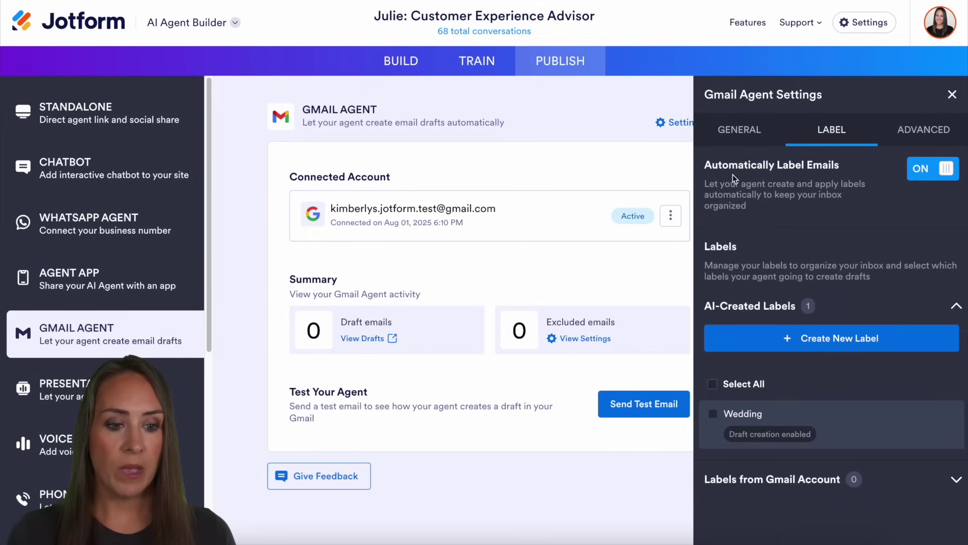
left_click(856, 342)
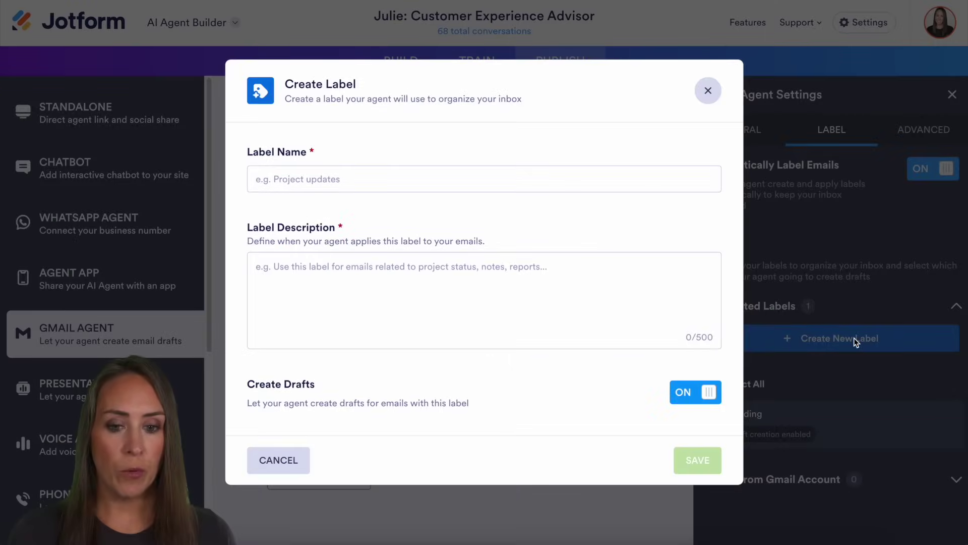
left_click(345, 184)
type("Pets")
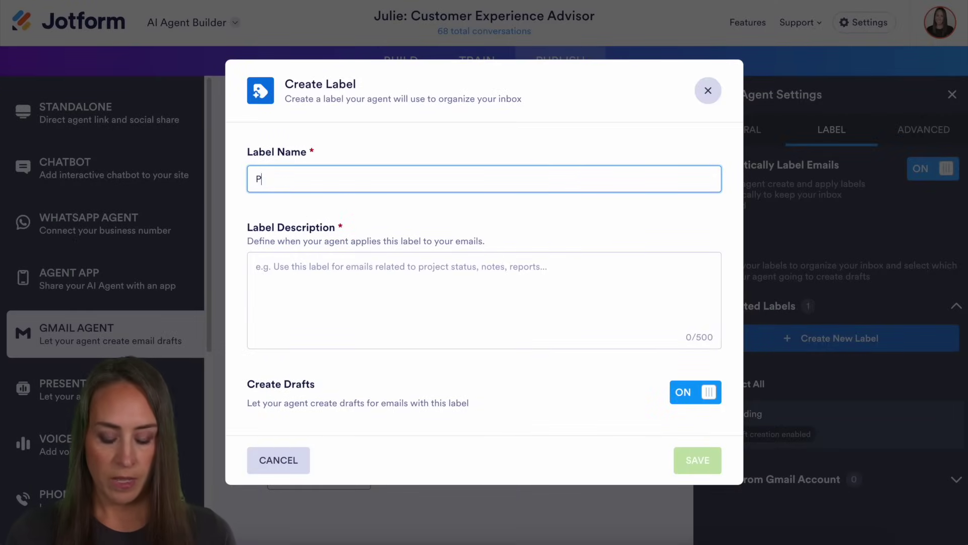
left_click(341, 270)
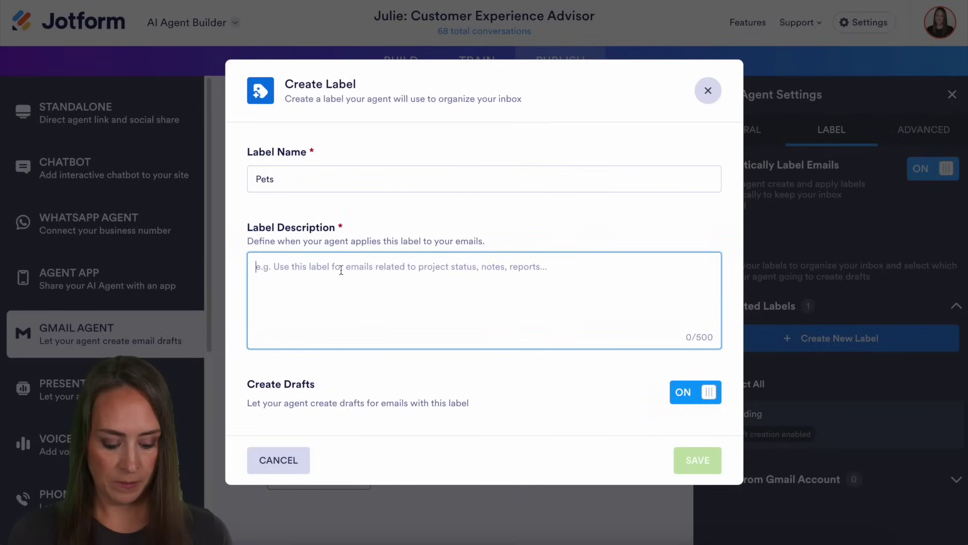
type("Any time ")
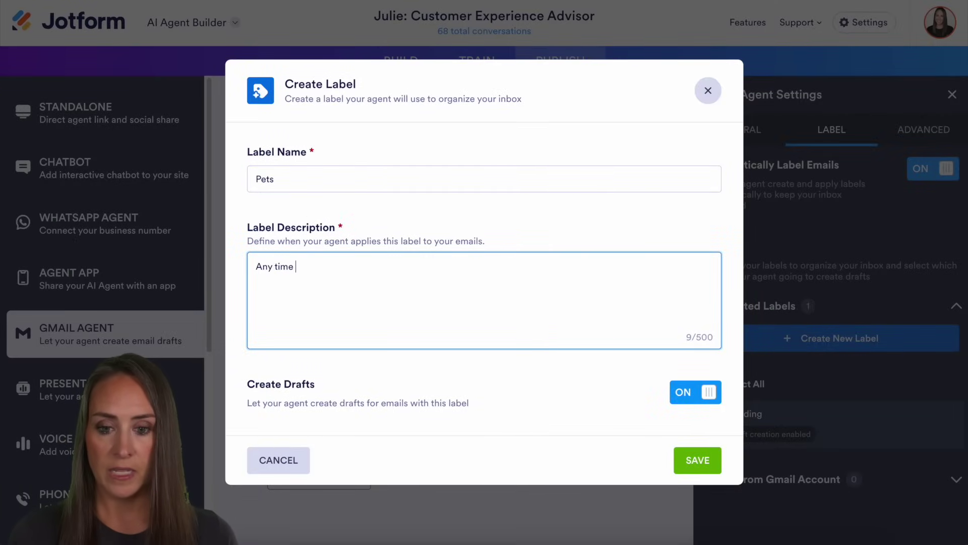
type("a users mentio")
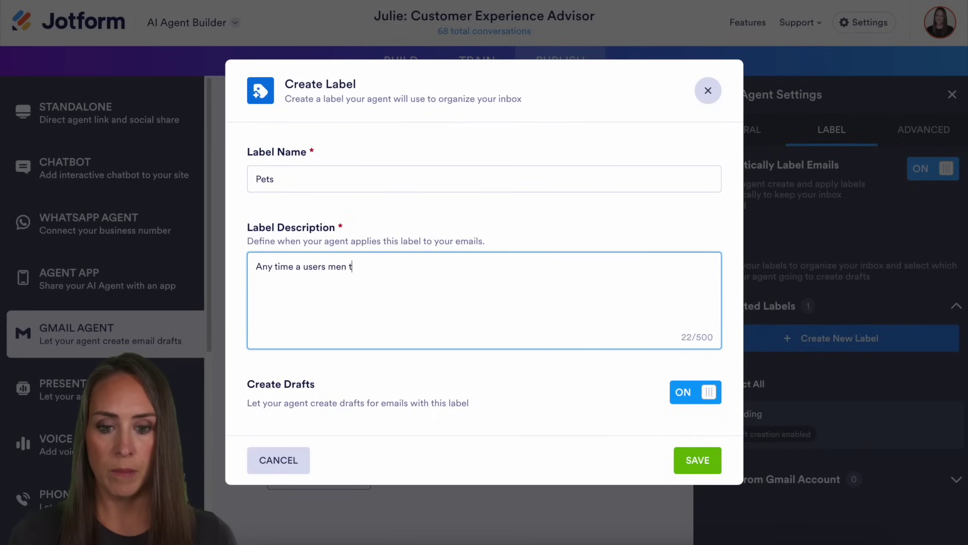
type("ns pets")
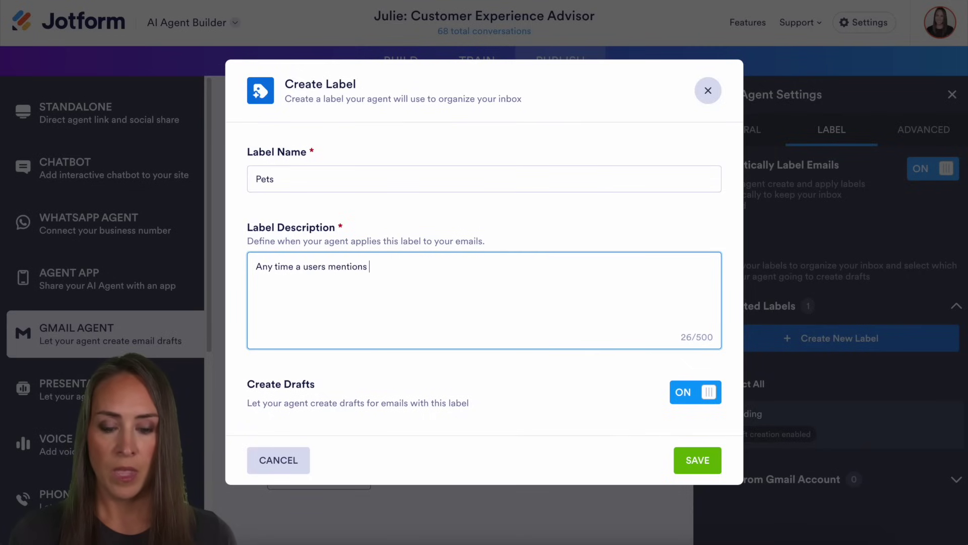
type("p")
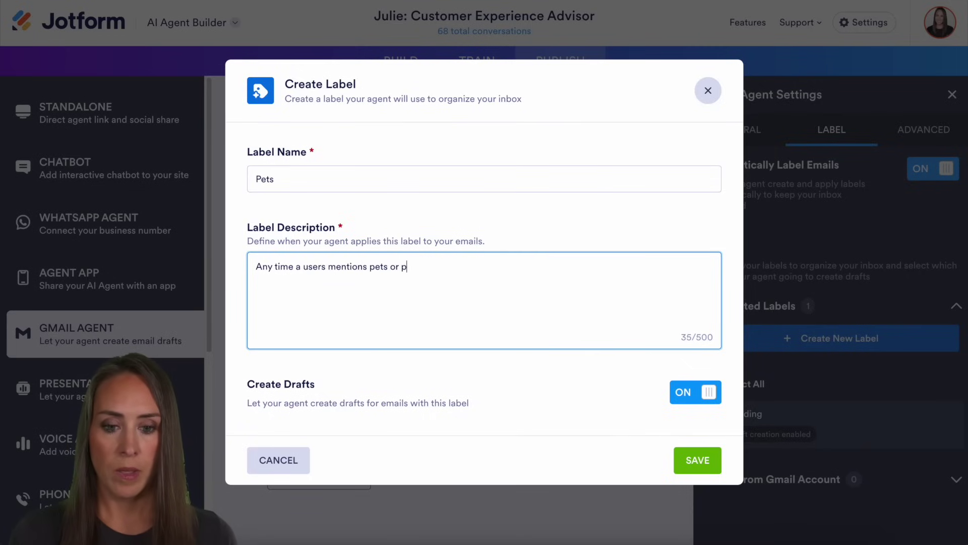
type("et policy")
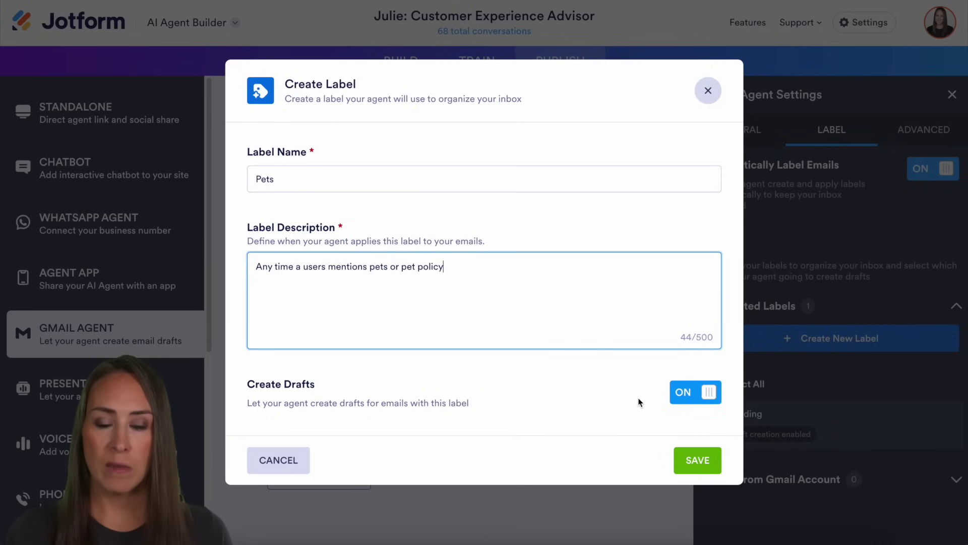
Save the Pets label, review the labels and Advanced exclusions, then close Gmail Agent settings.
left_click(697, 460)
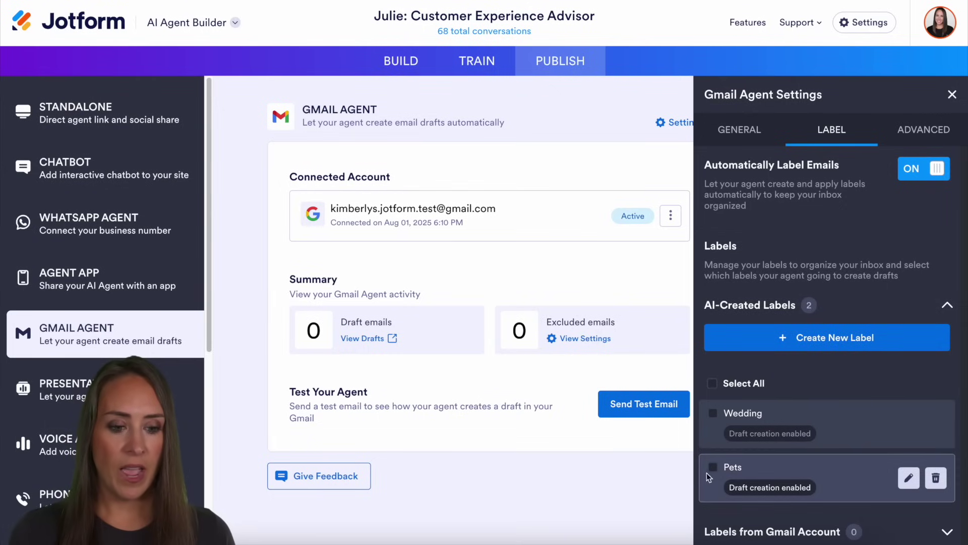
scroll(859, 374, "down", 1)
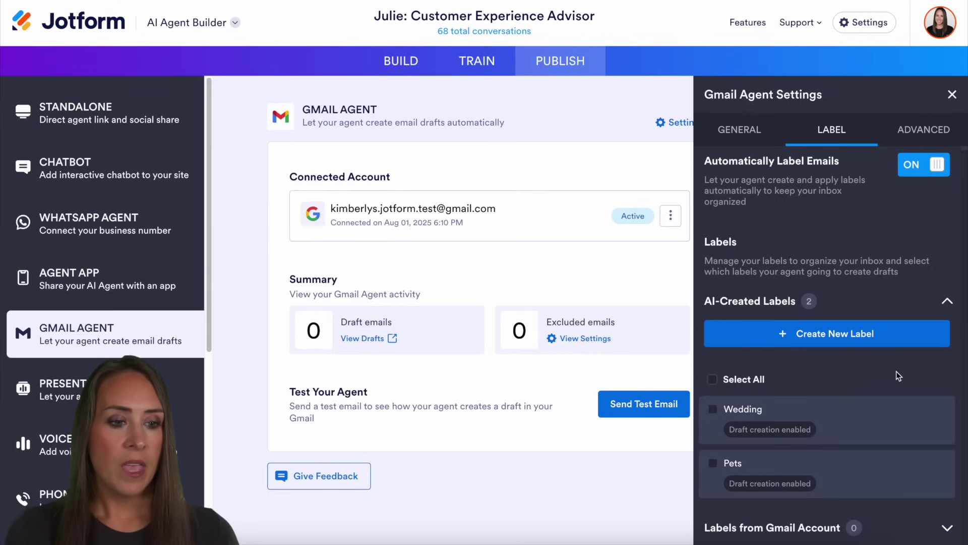
left_click(901, 133)
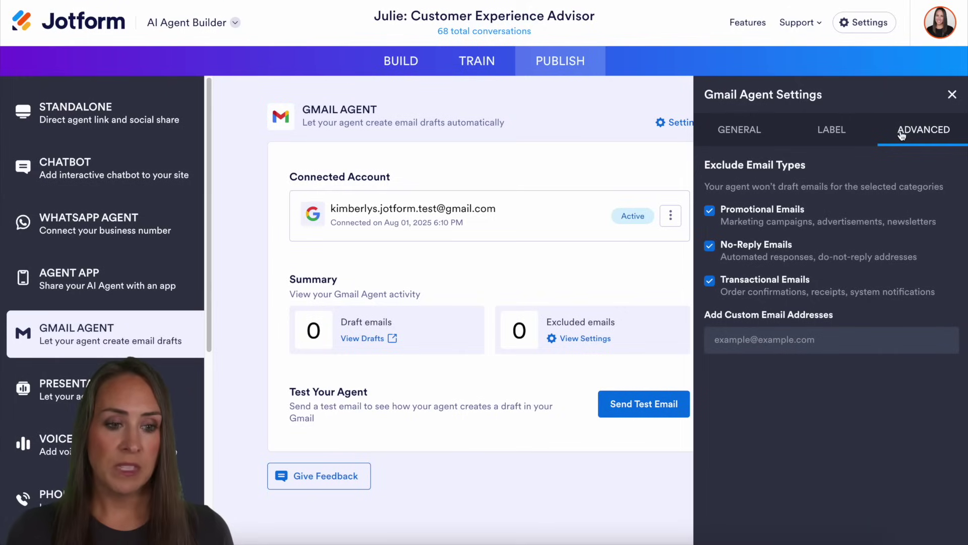
left_click(952, 95)
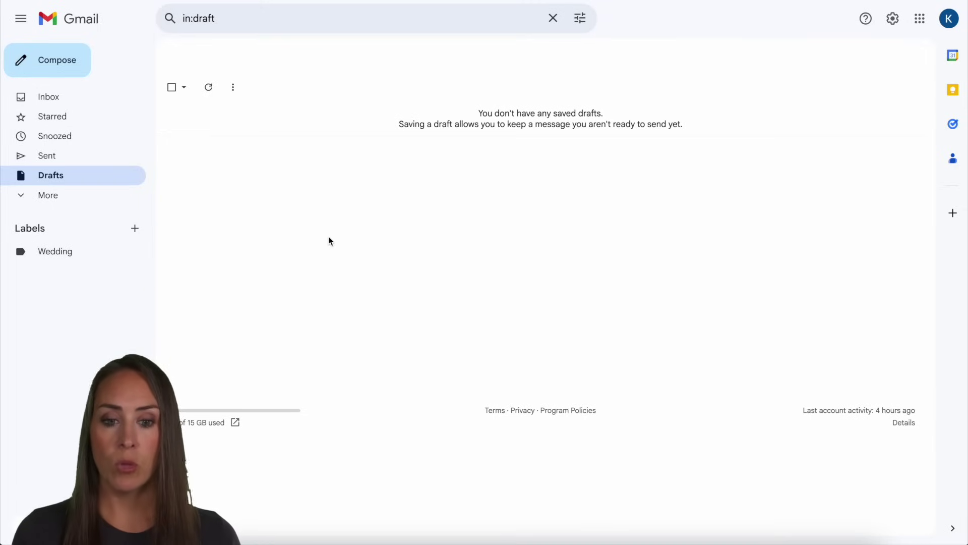
Switch Gmail from Drafts to the Inbox.
left_click(82, 101)
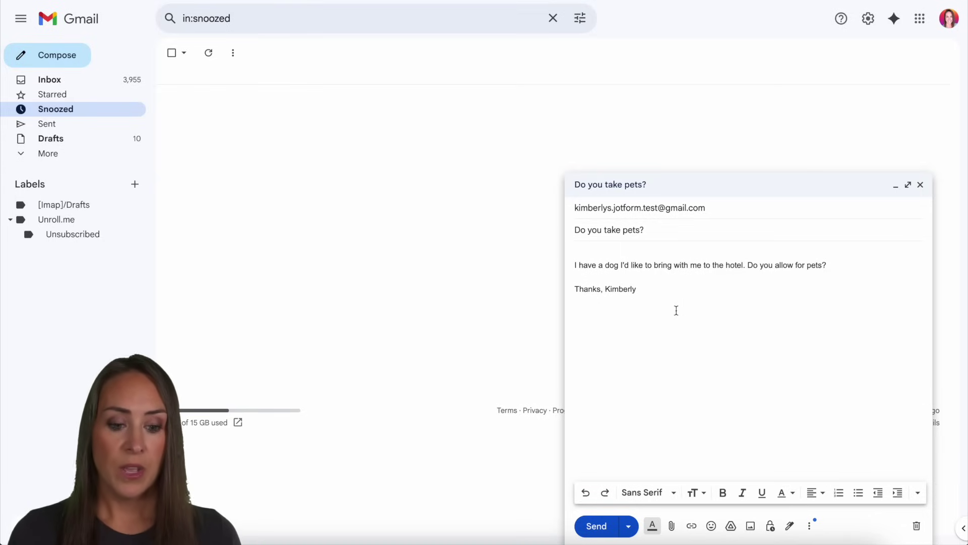
Send the 'Do you take pets?' email and delete the closing help paragraph from Julie's draft reply.
left_click(597, 527)
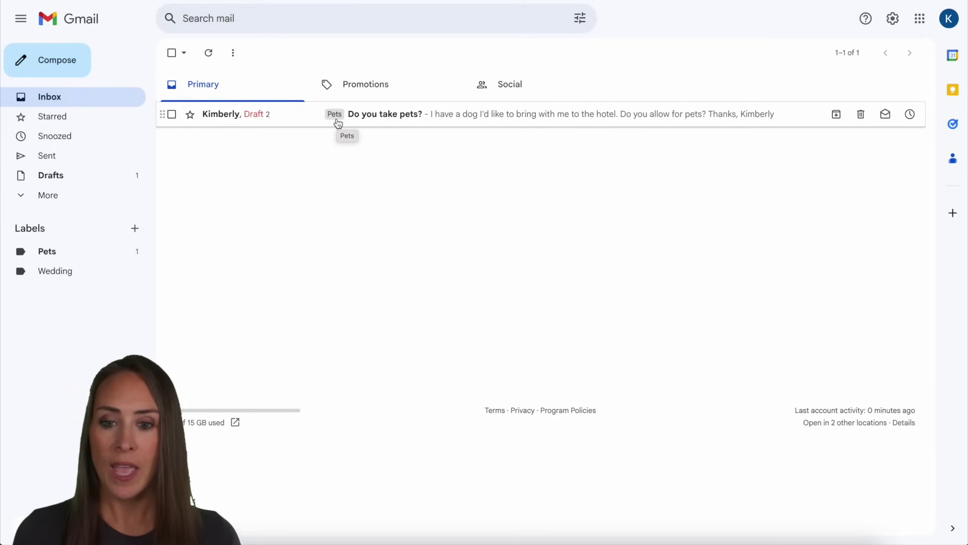
left_click(92, 177)
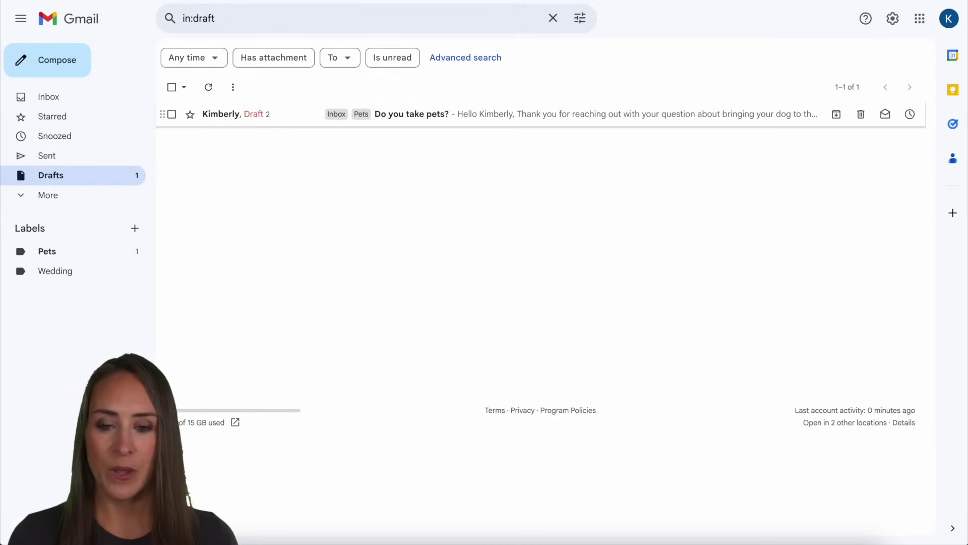
left_click(411, 114)
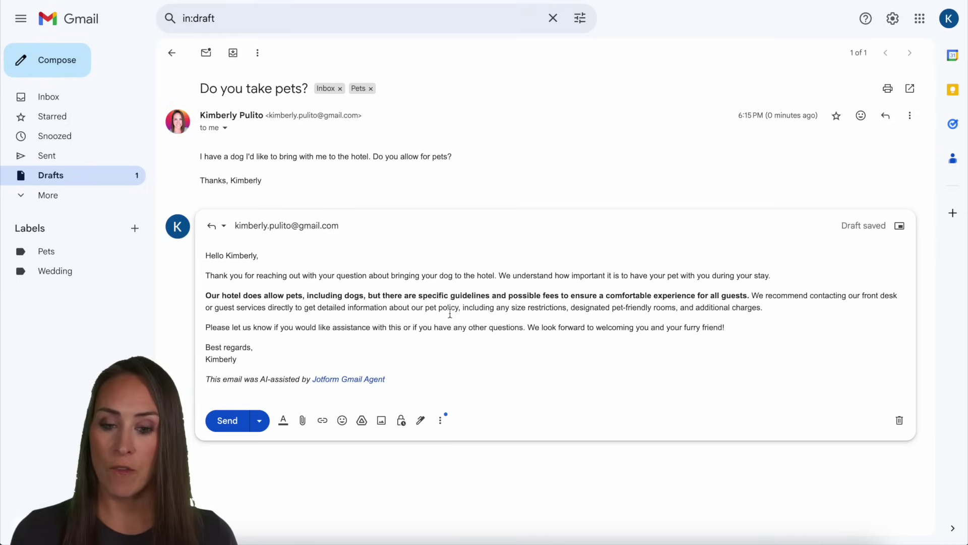
triple_click(515, 328)
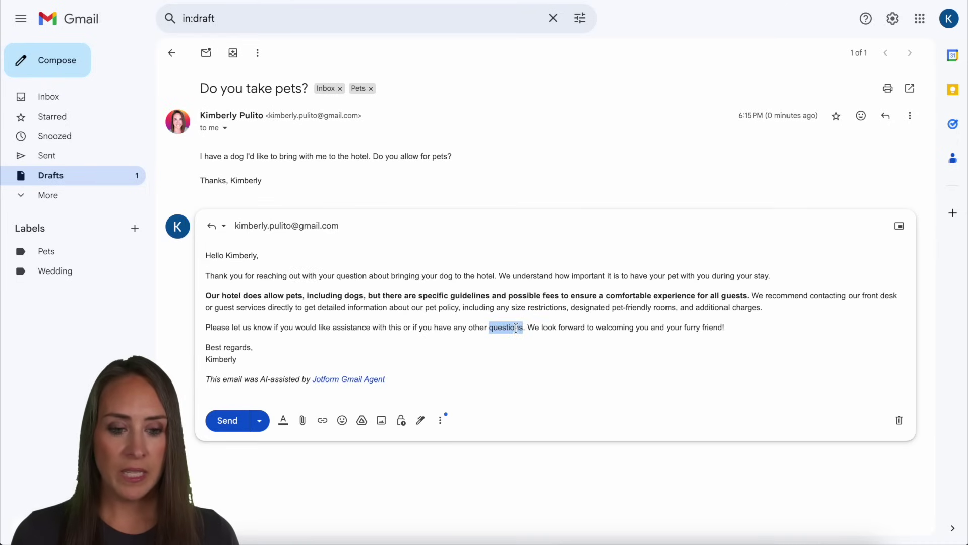
key("BackSpace")
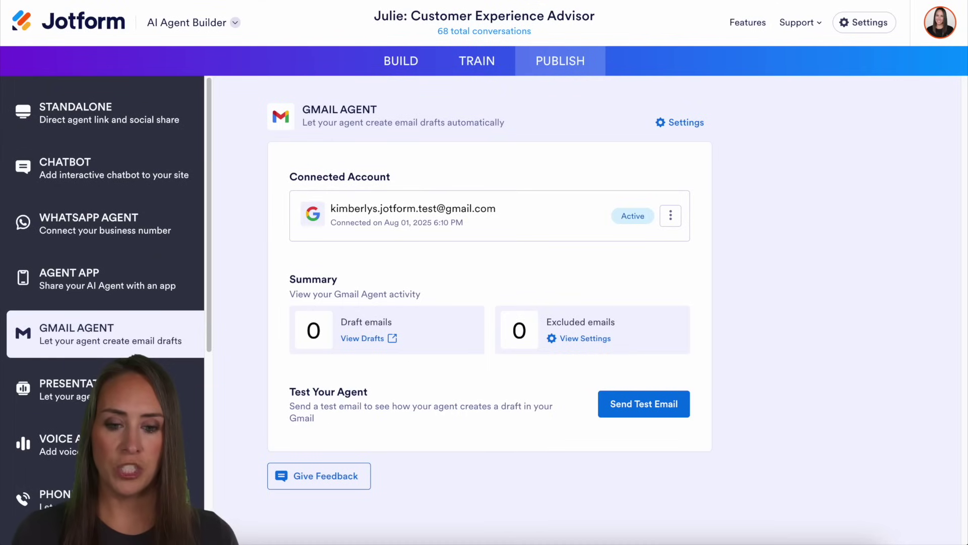
View the 'Do you take pets?' email and Julie's unsent draft in the Conversations inbox.
left_click(203, 25)
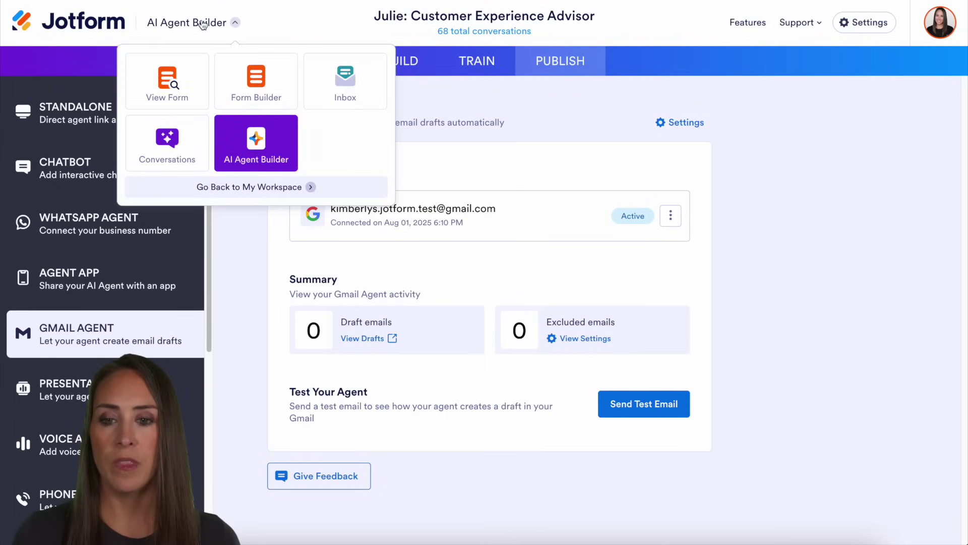
left_click(174, 144)
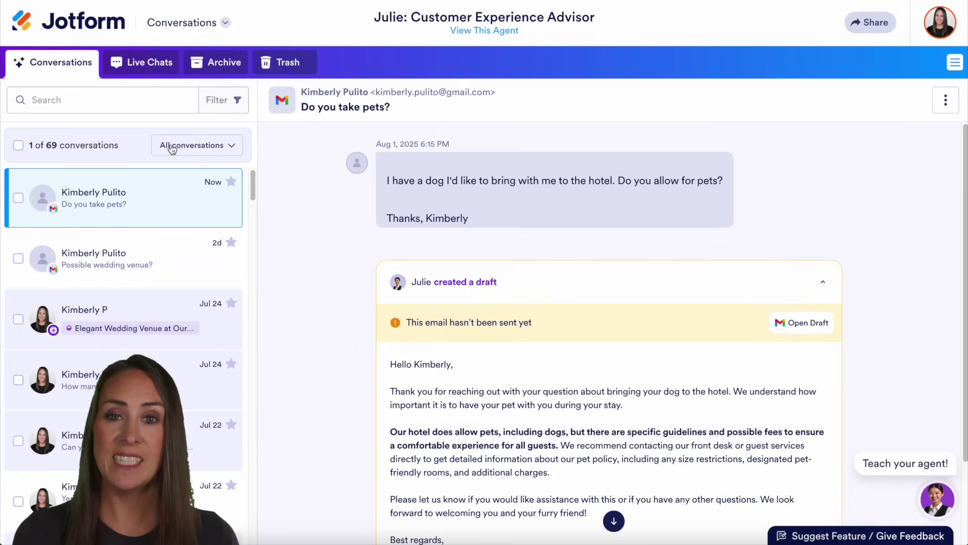
mouse_move(427, 193)
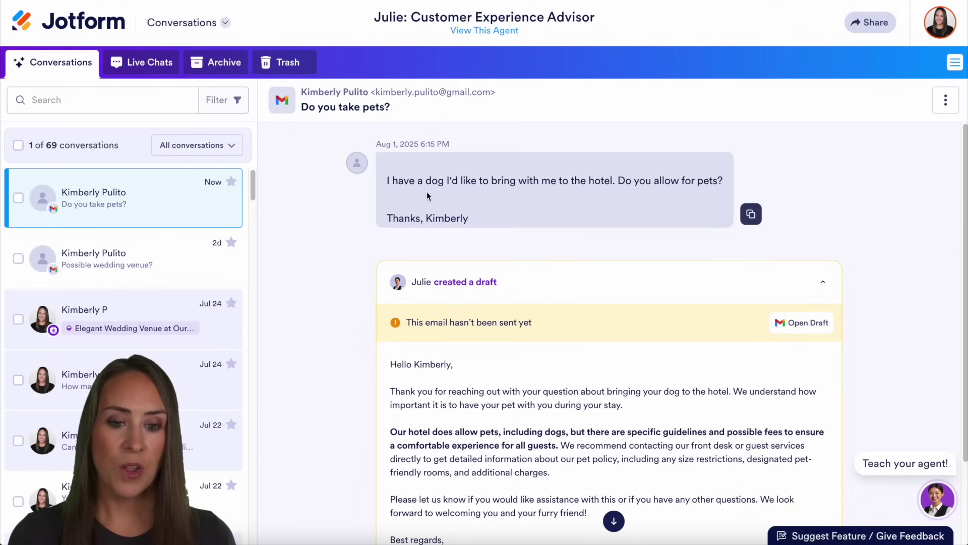
scroll(892, 178, "down", 2)
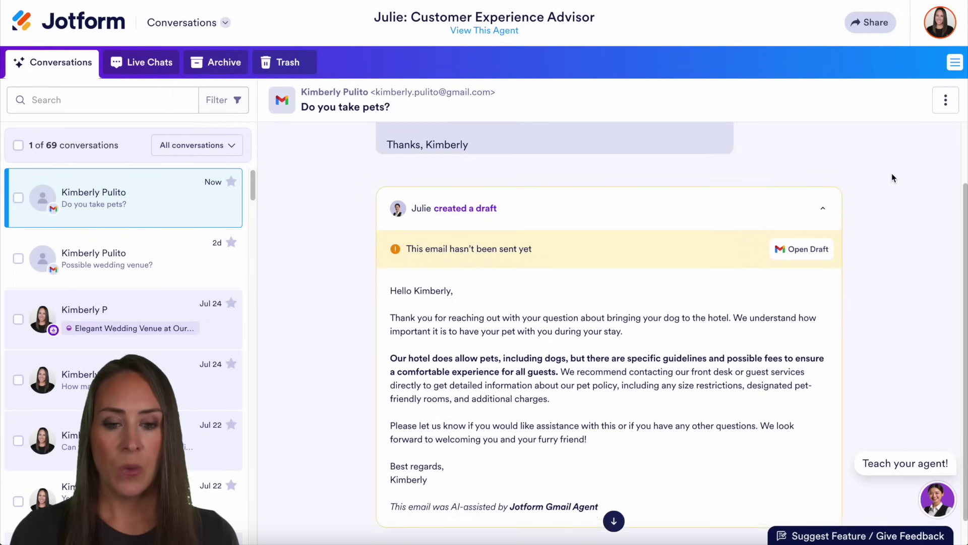
scroll(891, 173, "down", 1)
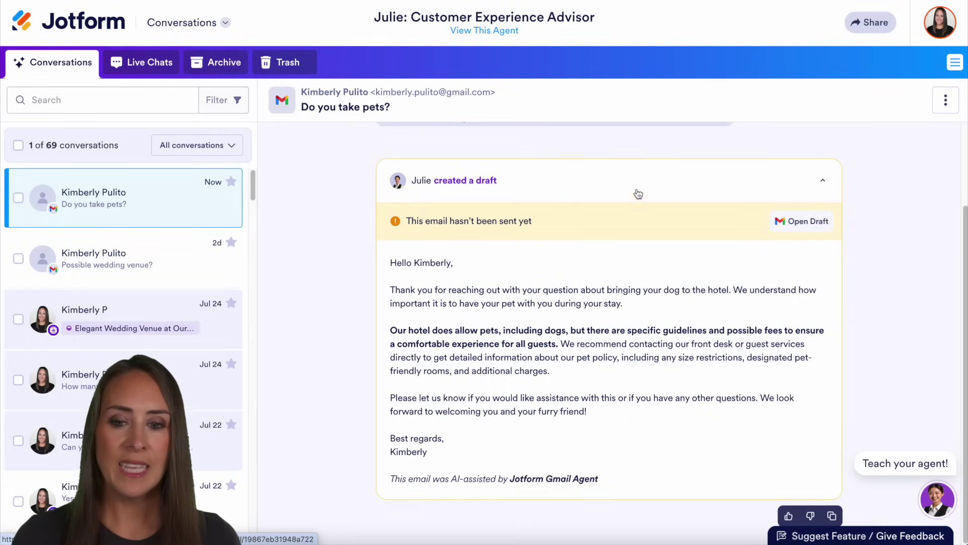
left_click(164, 30)
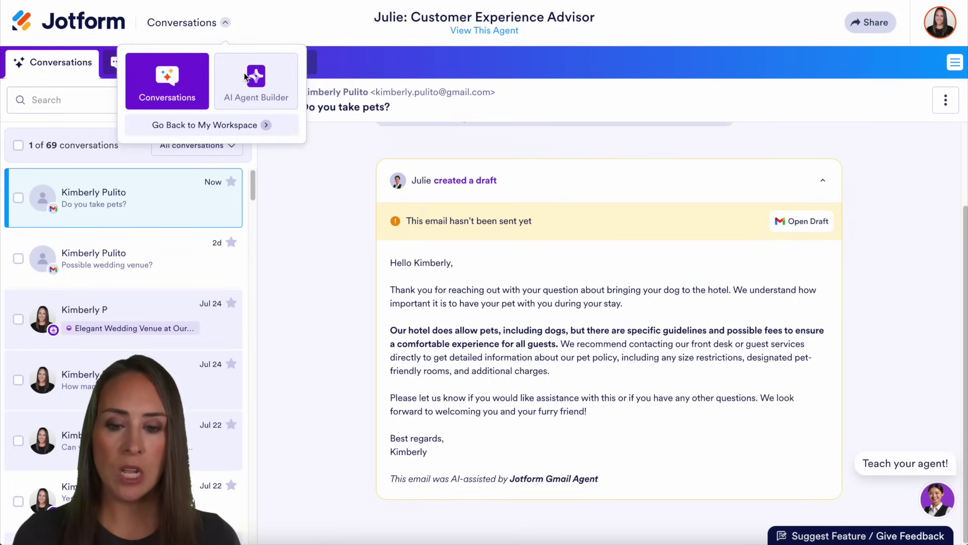
Return to the Gmail Agent publish page showing 1 draft email and bring up the connected account's options.
left_click(245, 77)
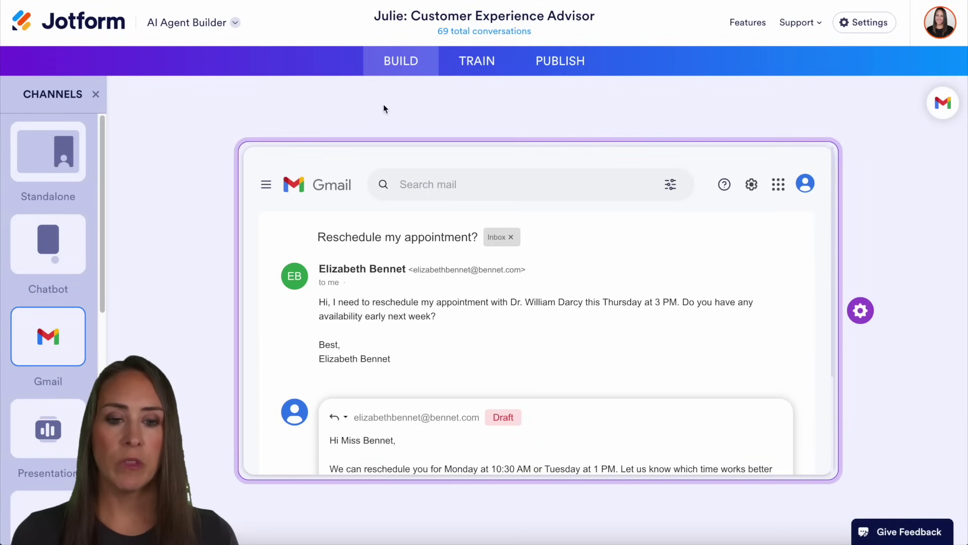
left_click(565, 66)
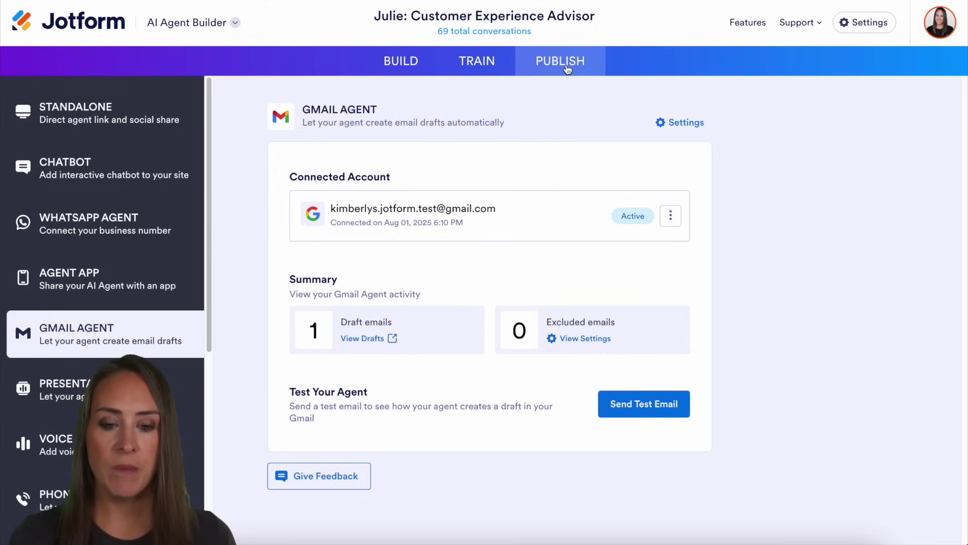
left_click(668, 220)
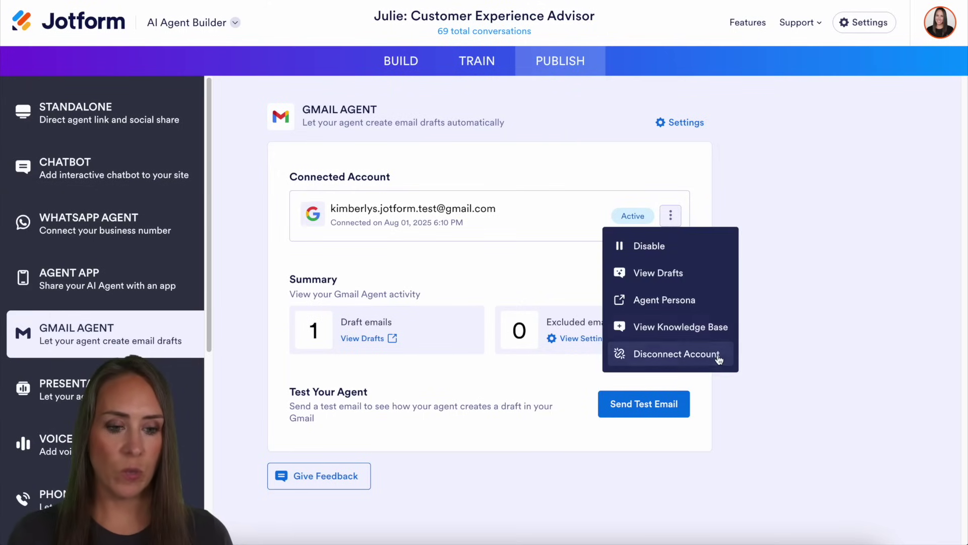
Disconnect the connected Gmail account and confirm, returning the page to its authenticate step.
left_click(698, 353)
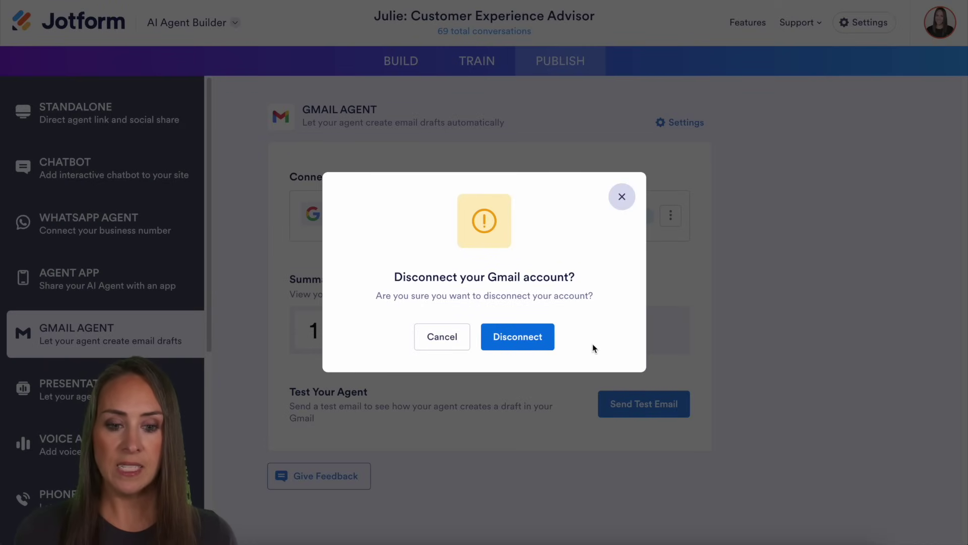
left_click(540, 338)
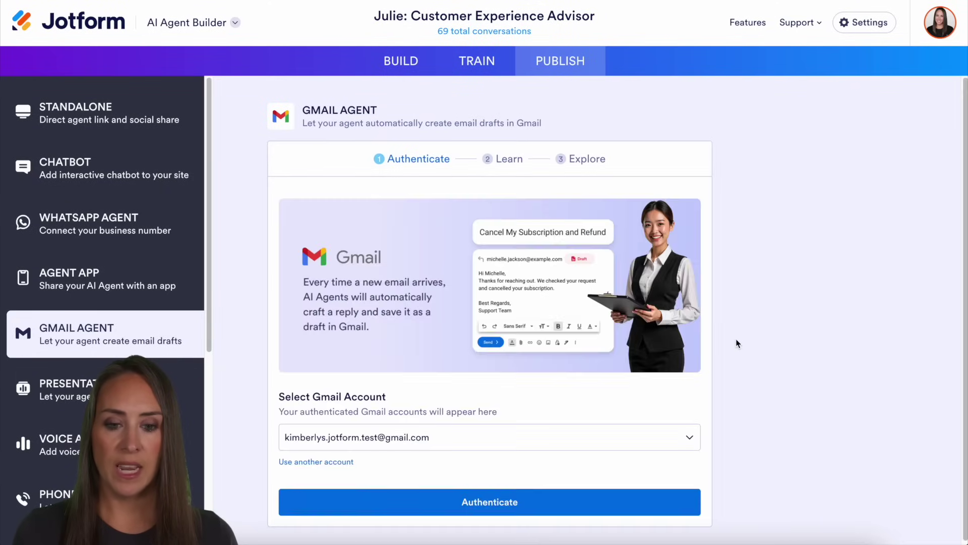